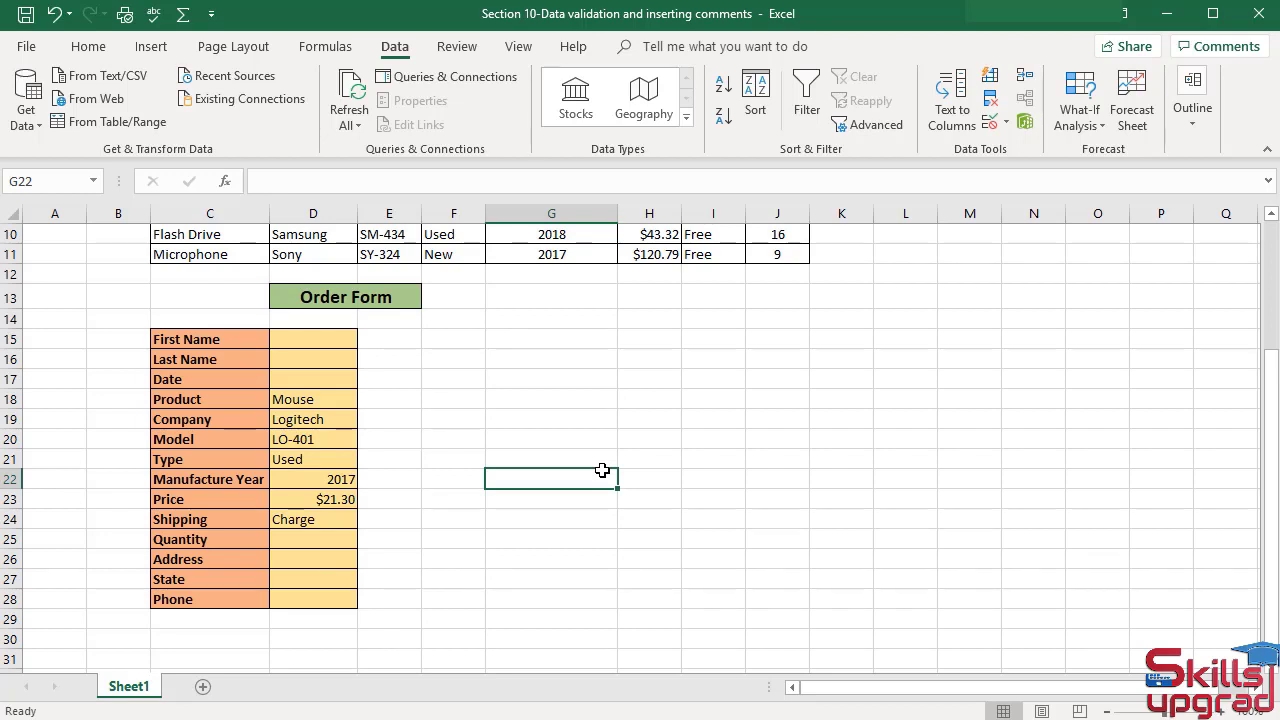
Open data validation for the Order Form's Date cell and set its error alert to Stop style titled Date.
click(332, 379)
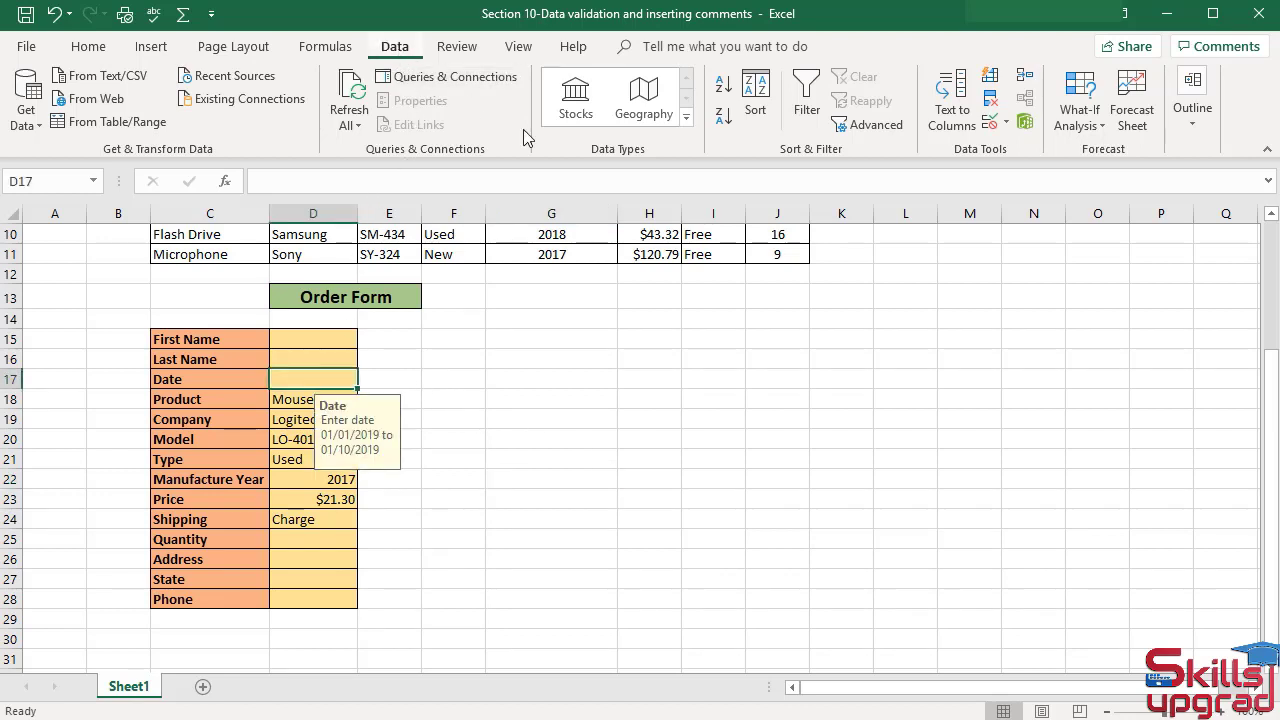
click(1003, 122)
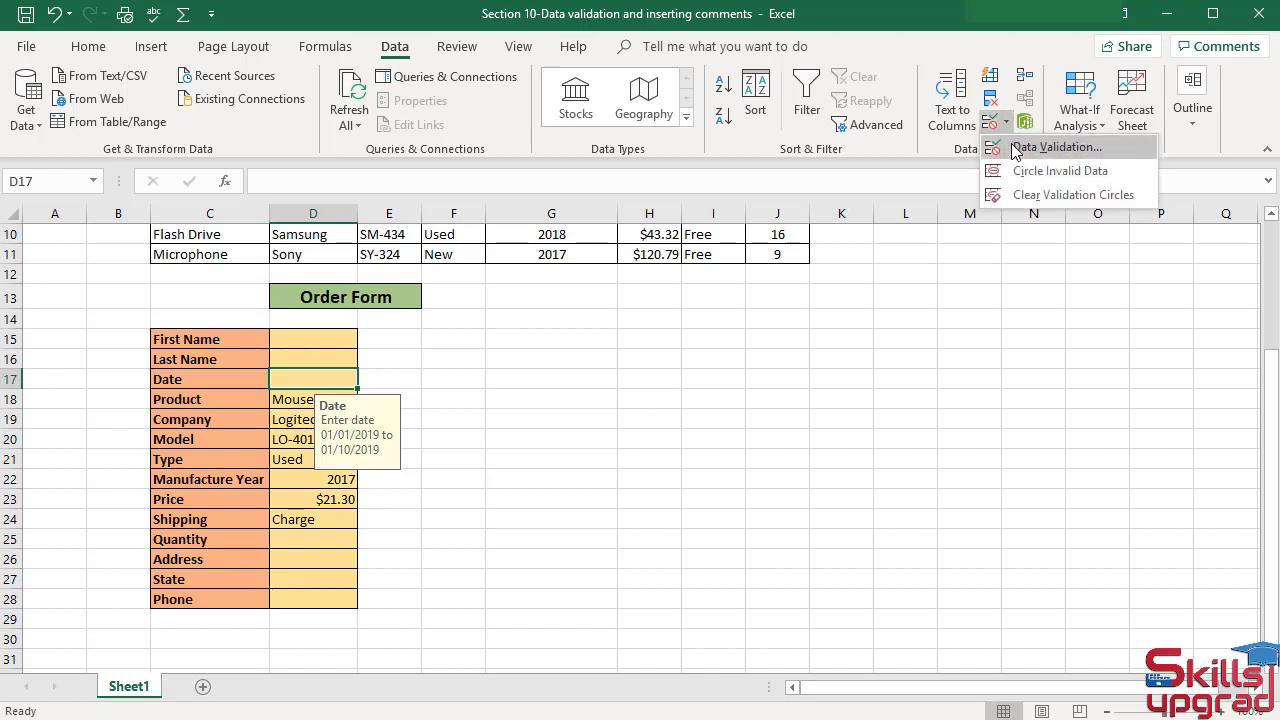
click(1016, 148)
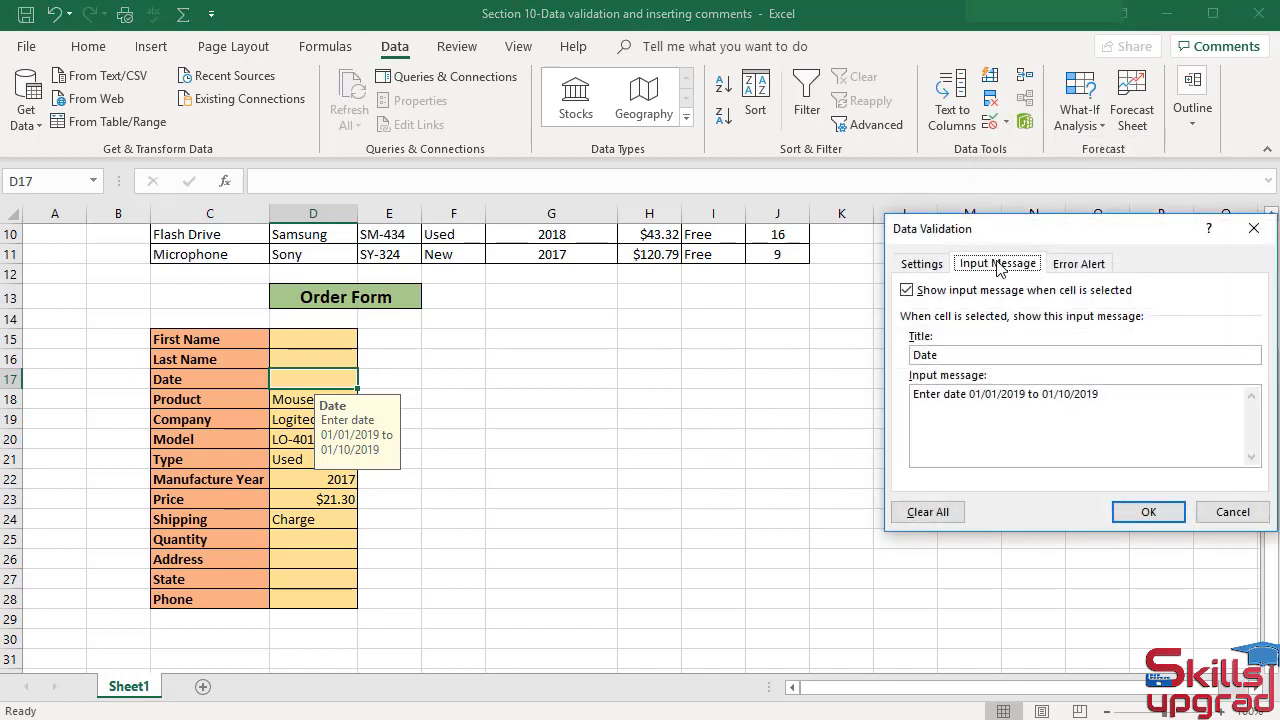
click(1078, 268)
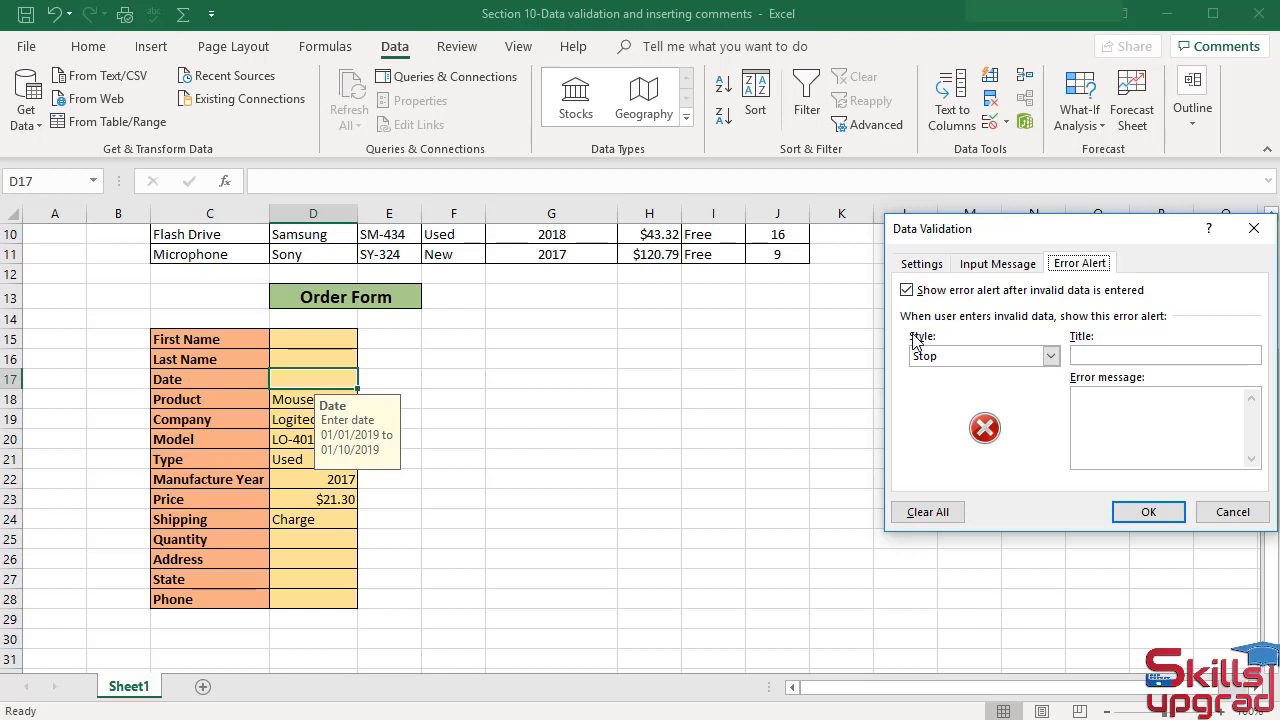
click(1050, 356)
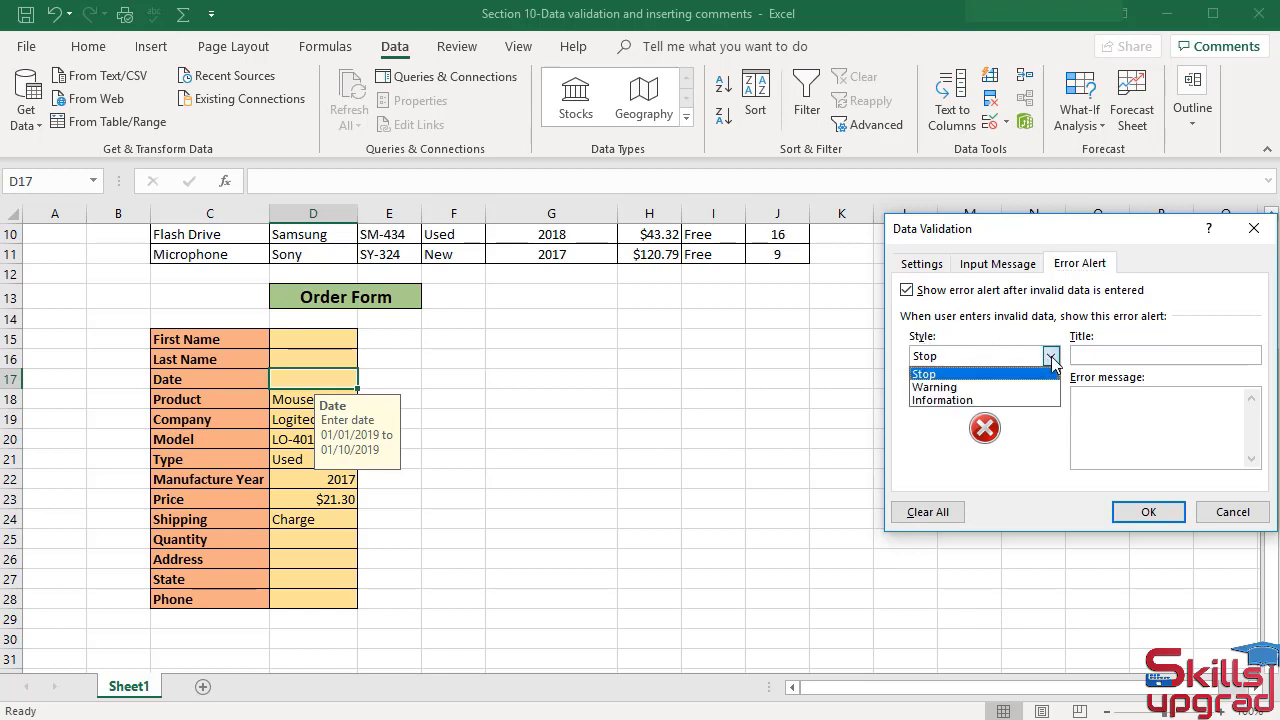
click(962, 376)
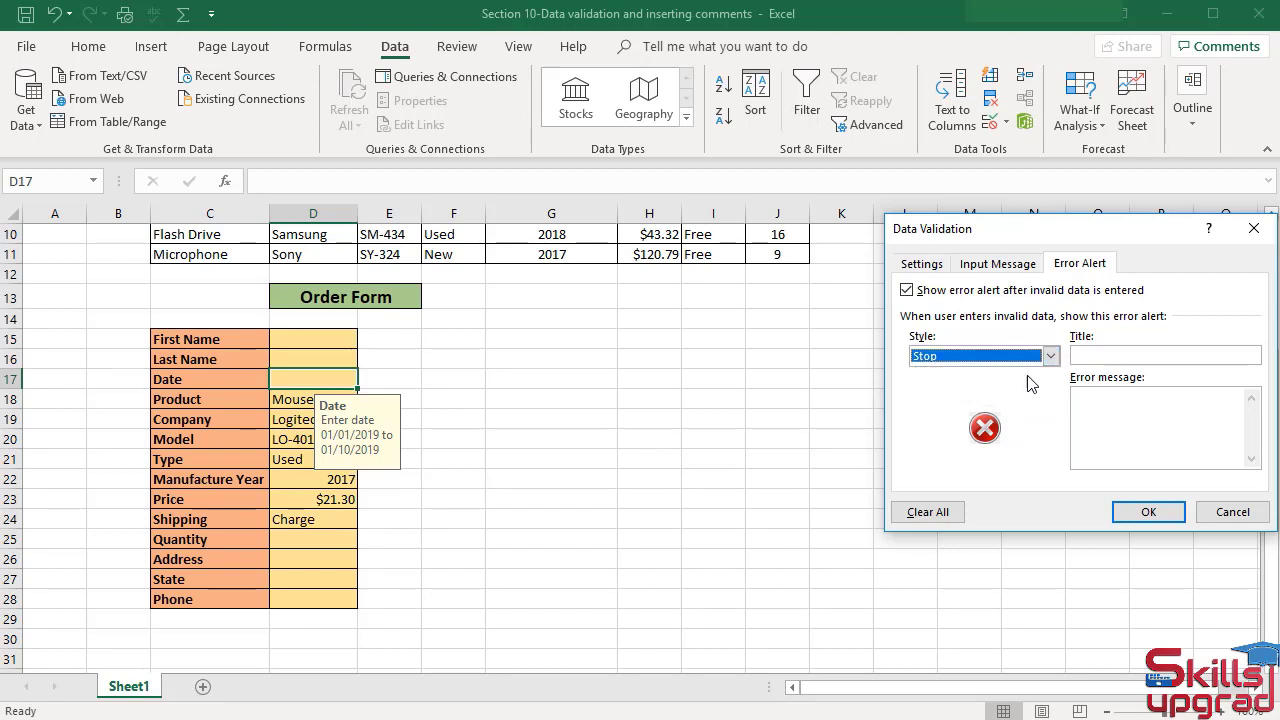
click(1088, 352)
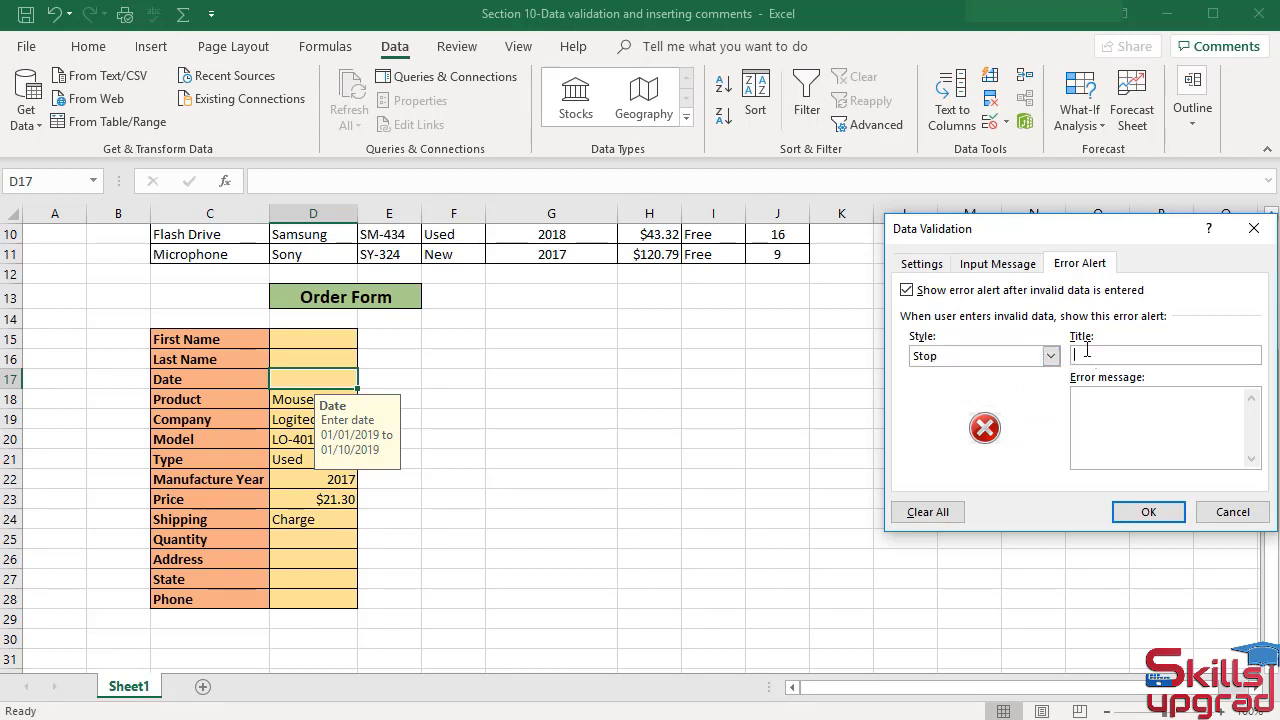
text(D)
text(ate)
Enter the error message "Enter date values between 01/01/2019 to 01/10/2019." and apply the validation.
text(Ente)
text(r date val)
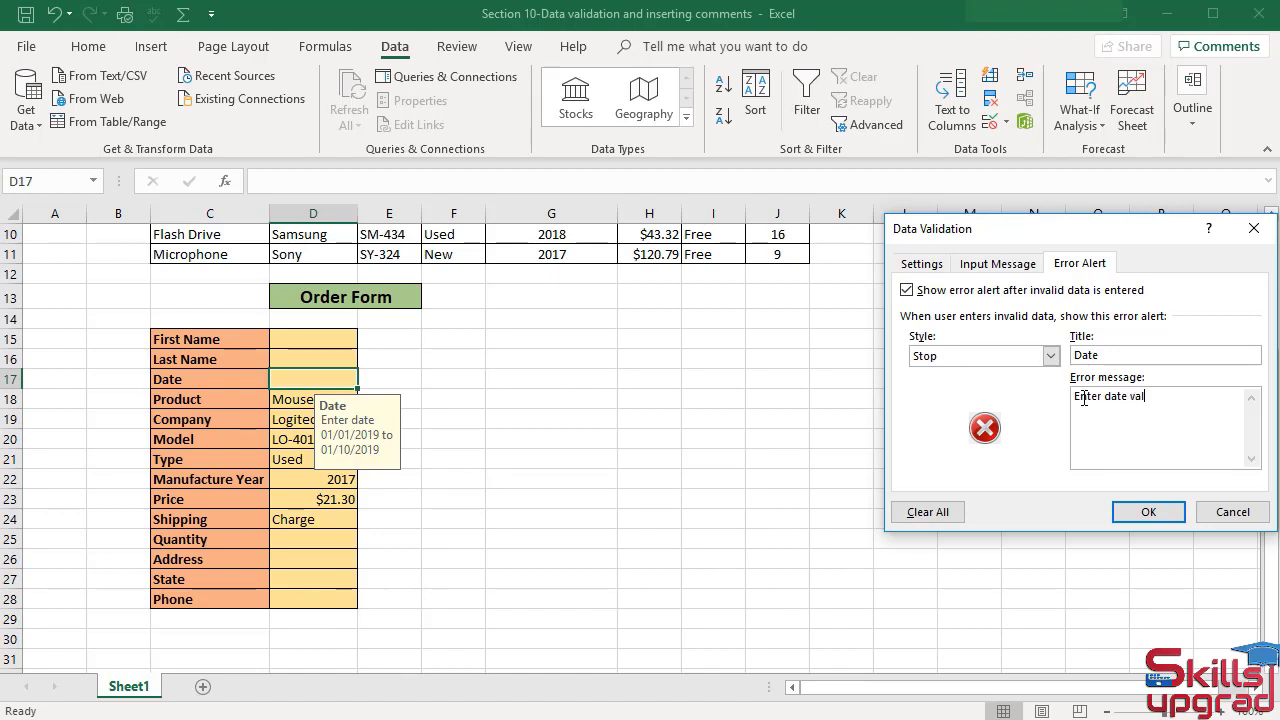
text(ues between 01/01/20)
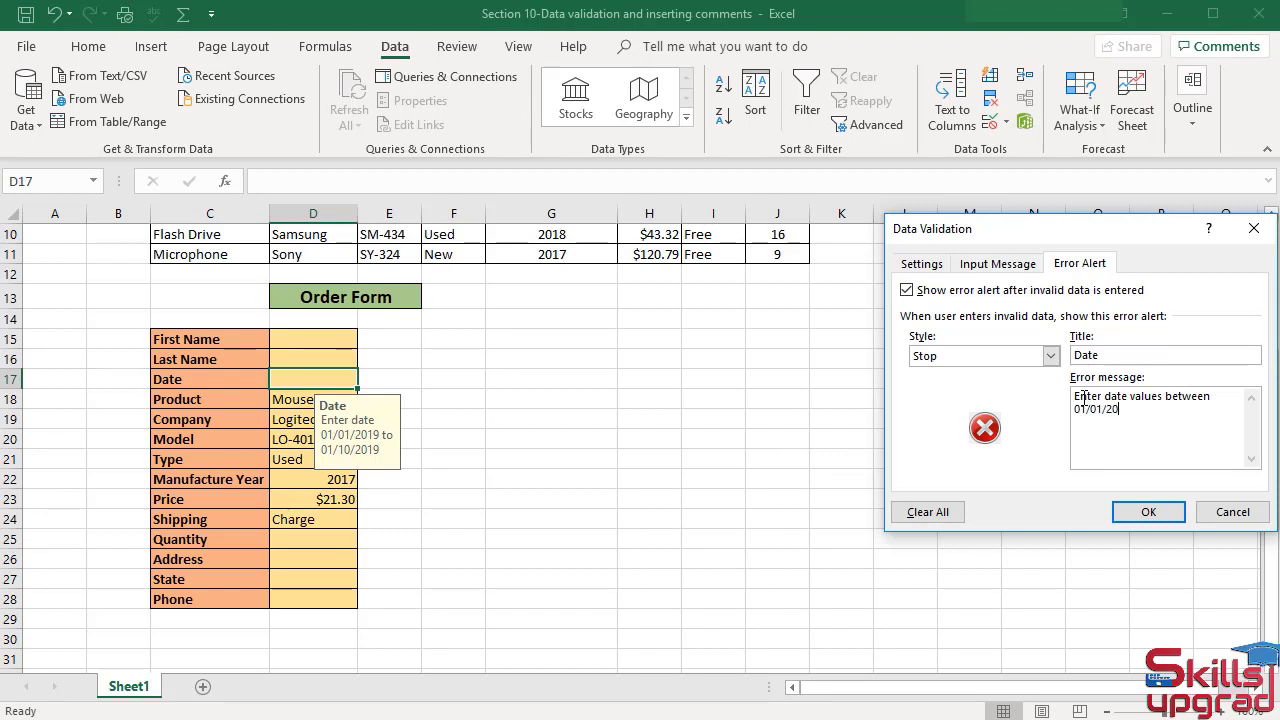
text(19 to 01/10/2019.)
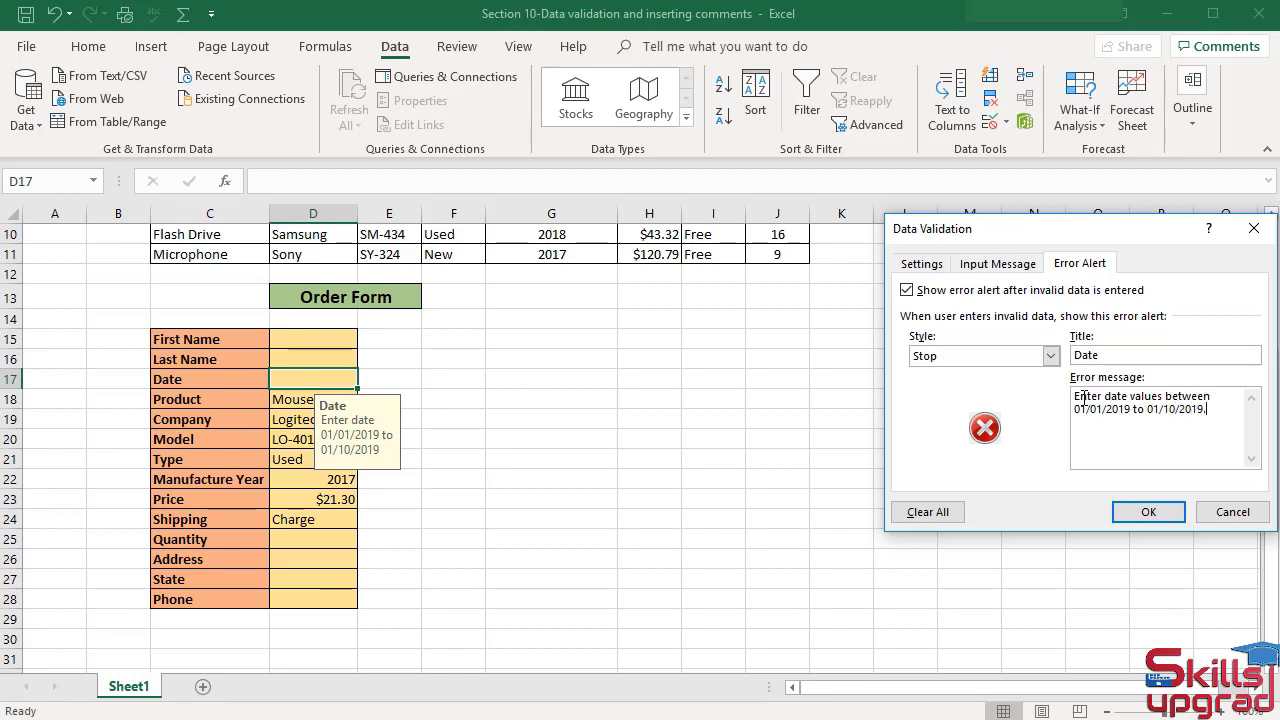
click(1150, 511)
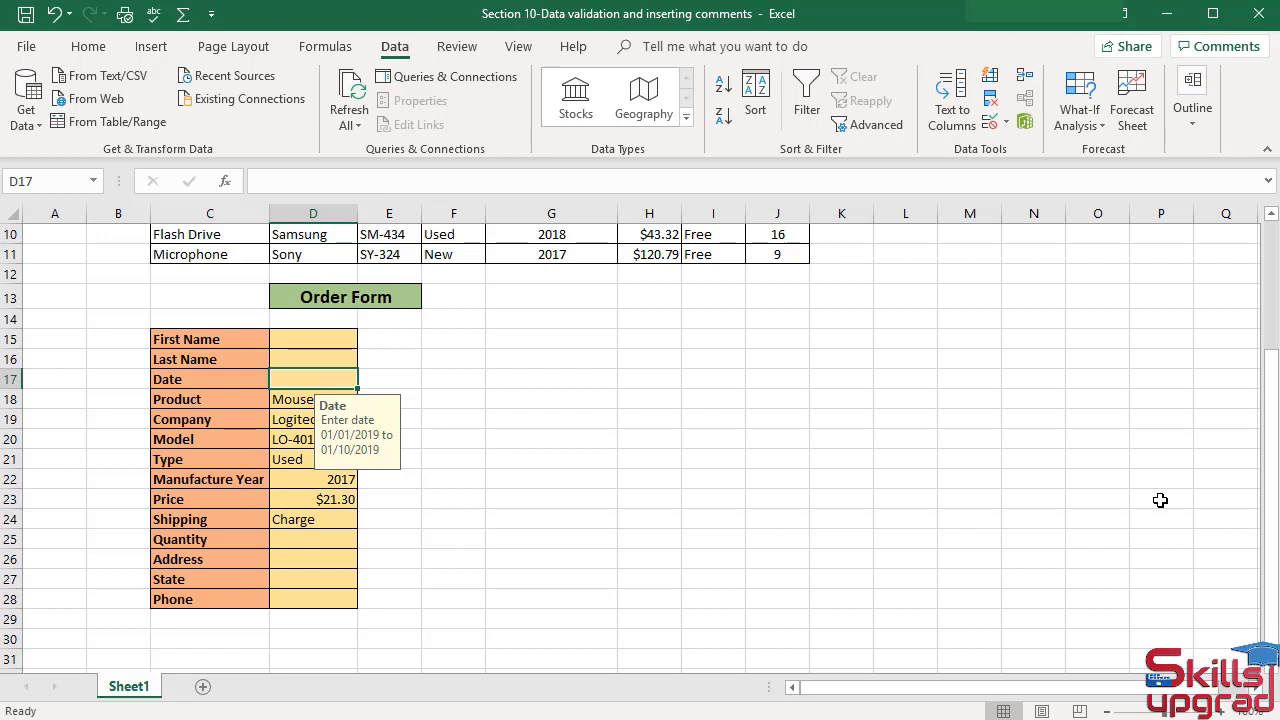
Test the alert by entering 01/13/2019 in the Date cell, then cancel the entry.
text(01)
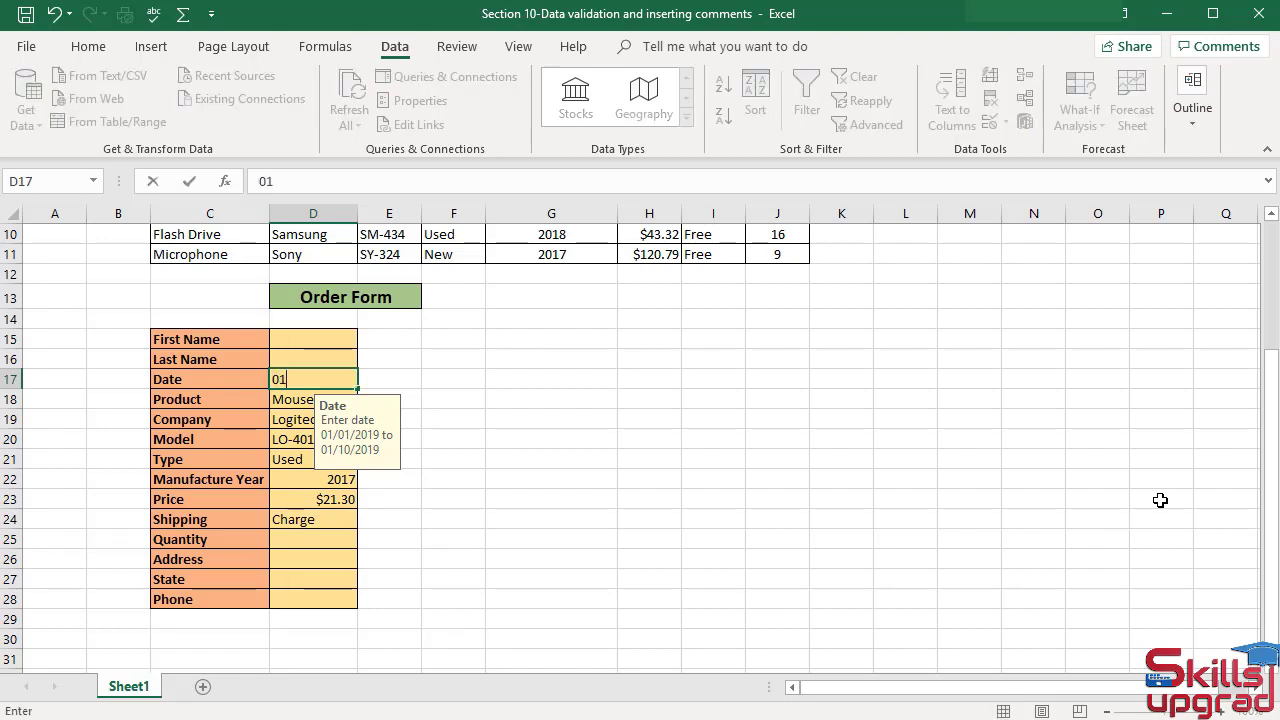
text(/13/2019)
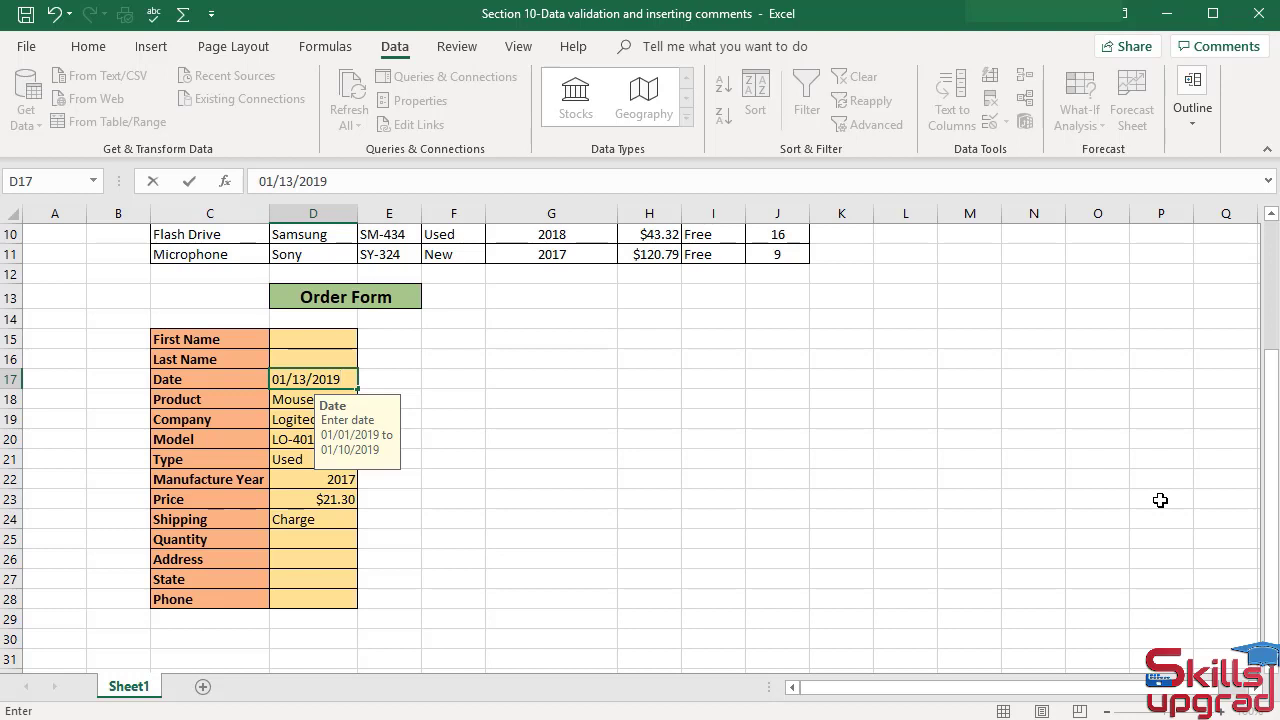
key(Return)
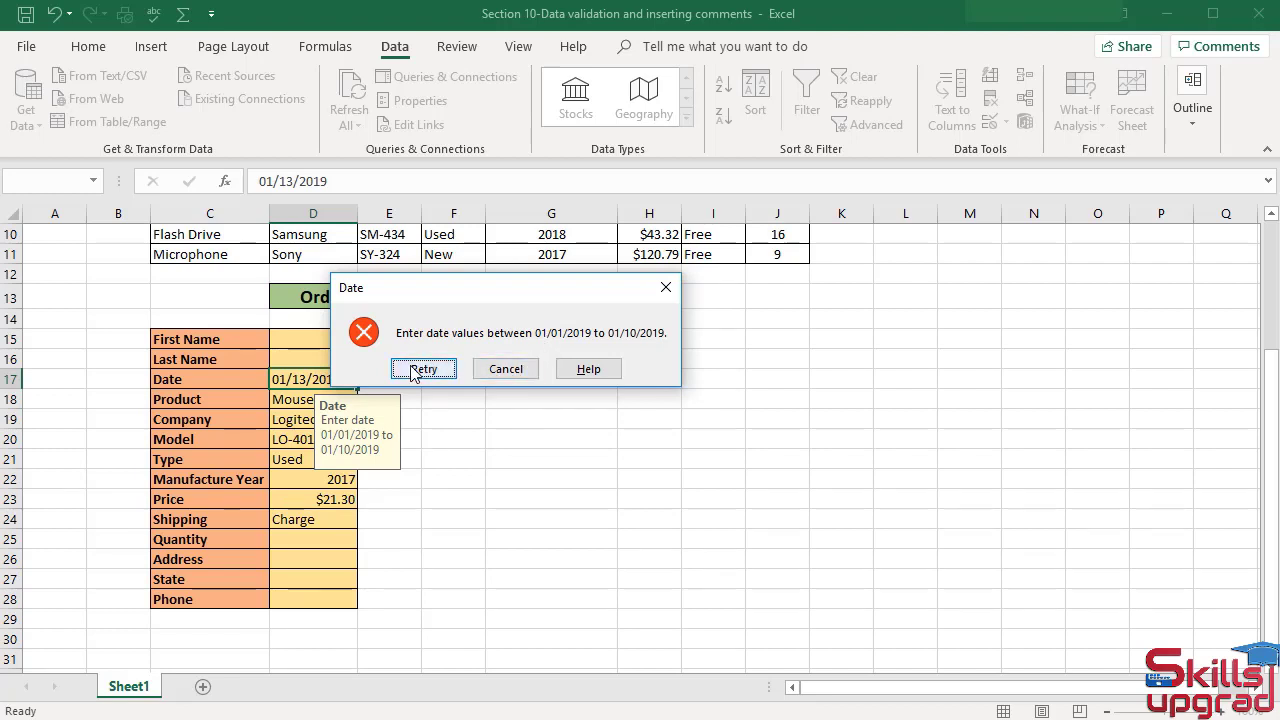
click(503, 369)
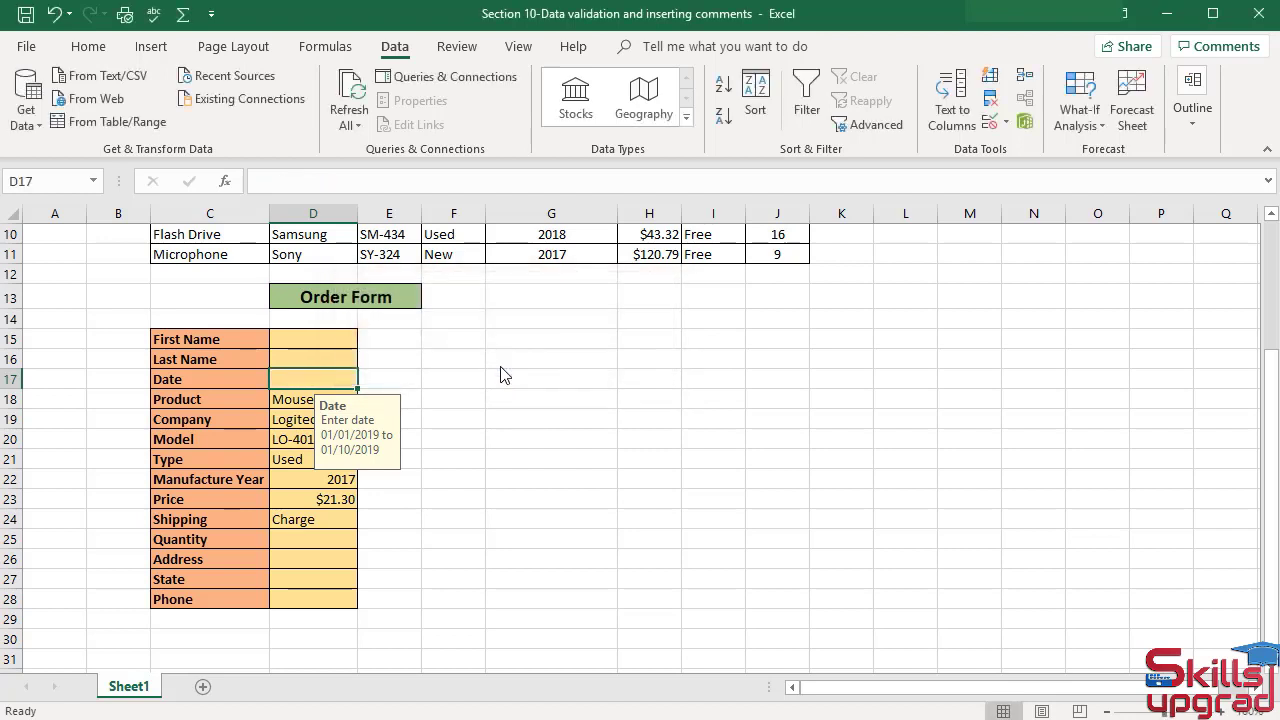
Change the Date cell's error alert style to Warning.
click(1003, 126)
click(1004, 148)
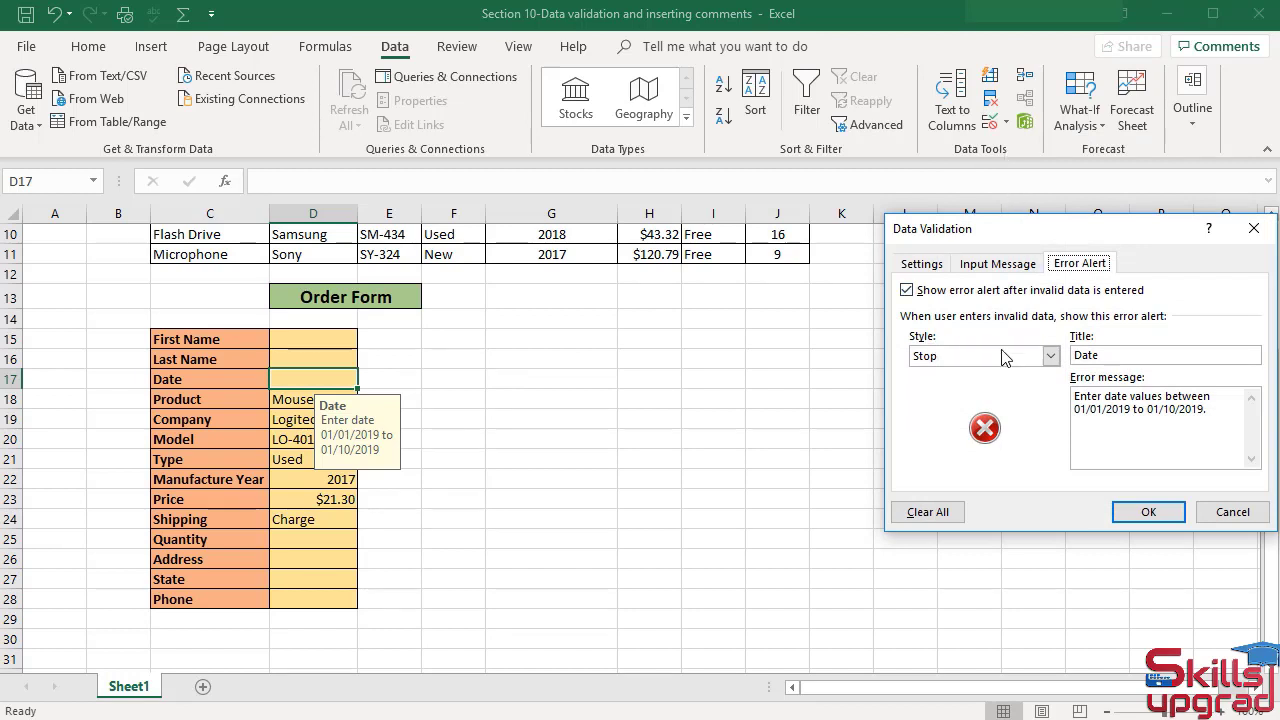
click(1058, 357)
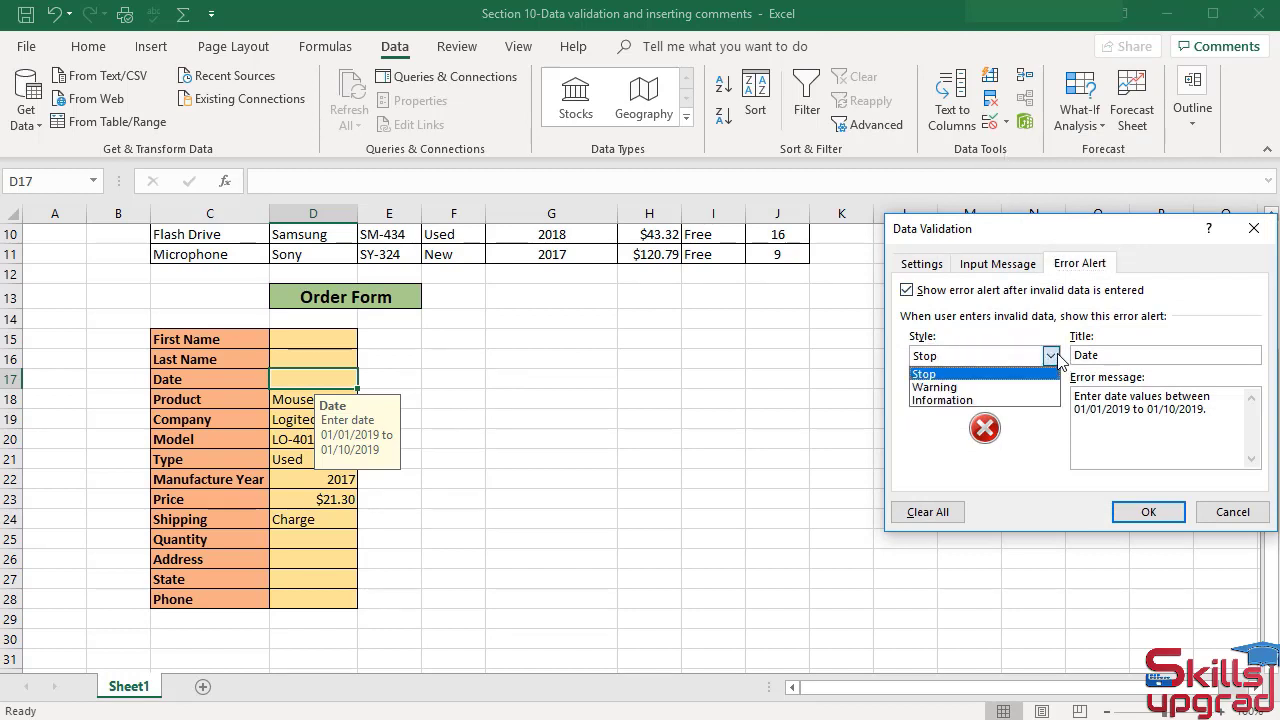
click(960, 389)
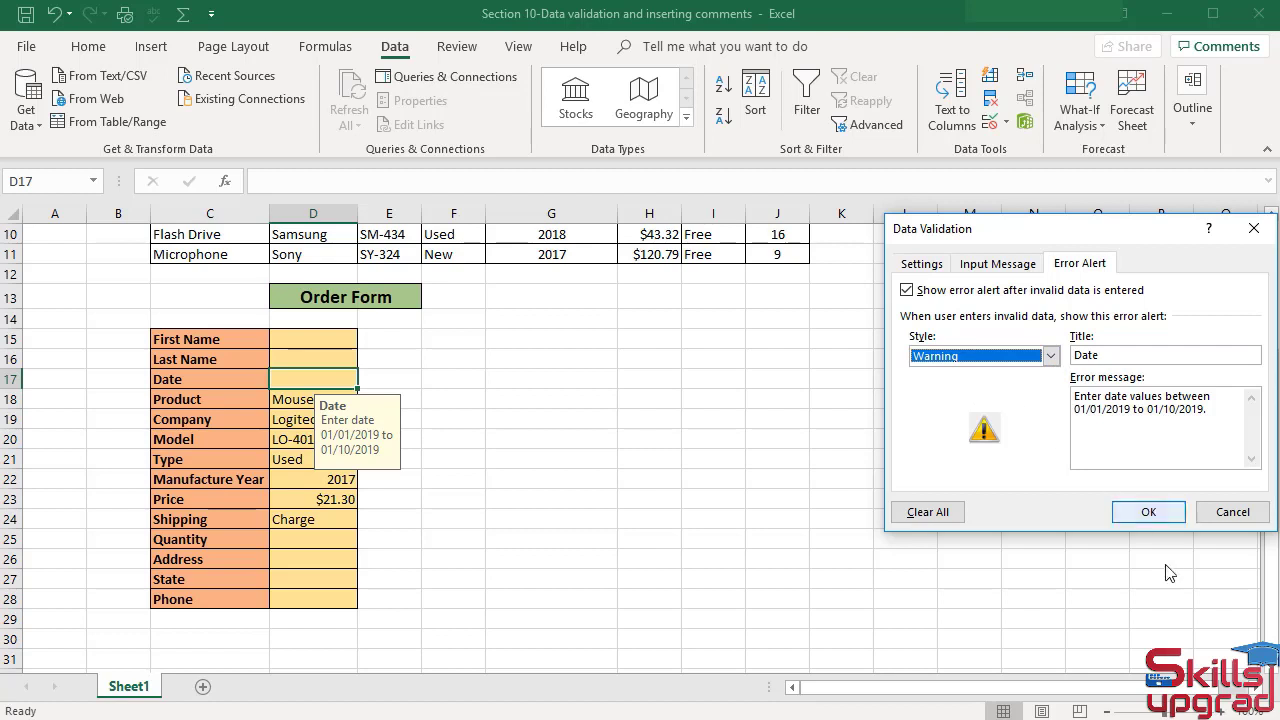
click(1150, 518)
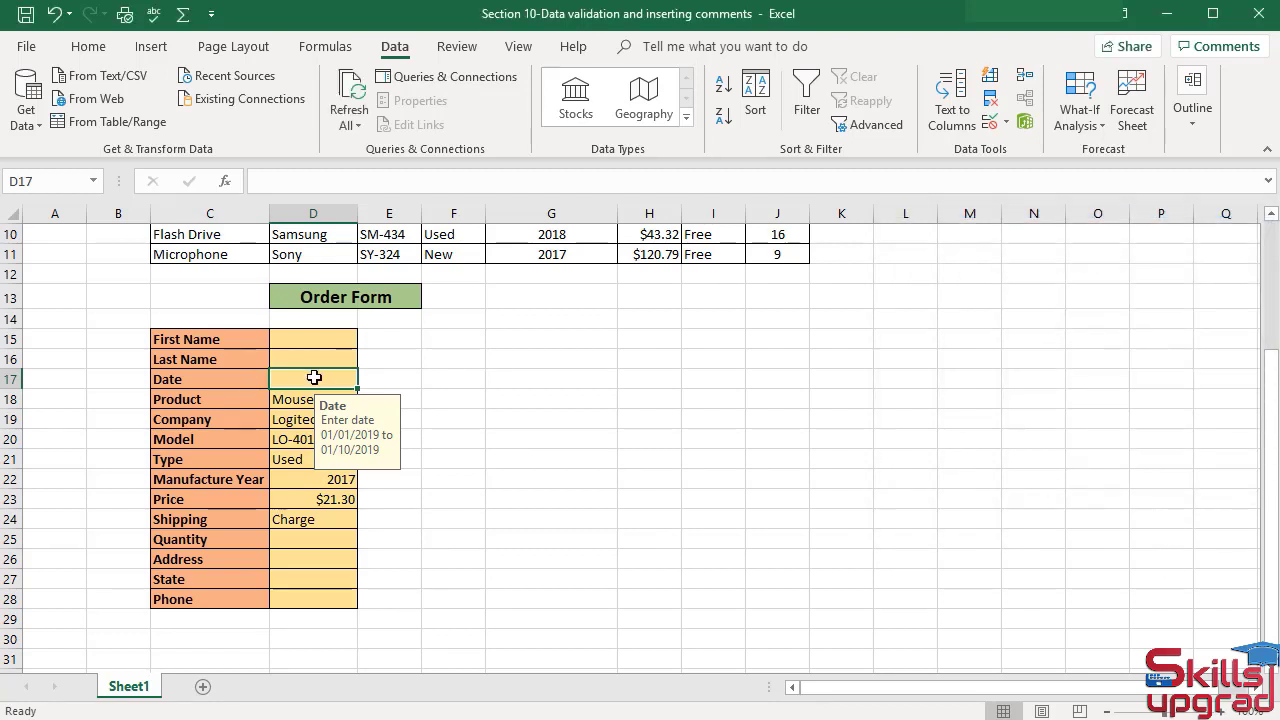
Enter 01/13/2019 in the Date cell and accept it despite the warning.
text(0)
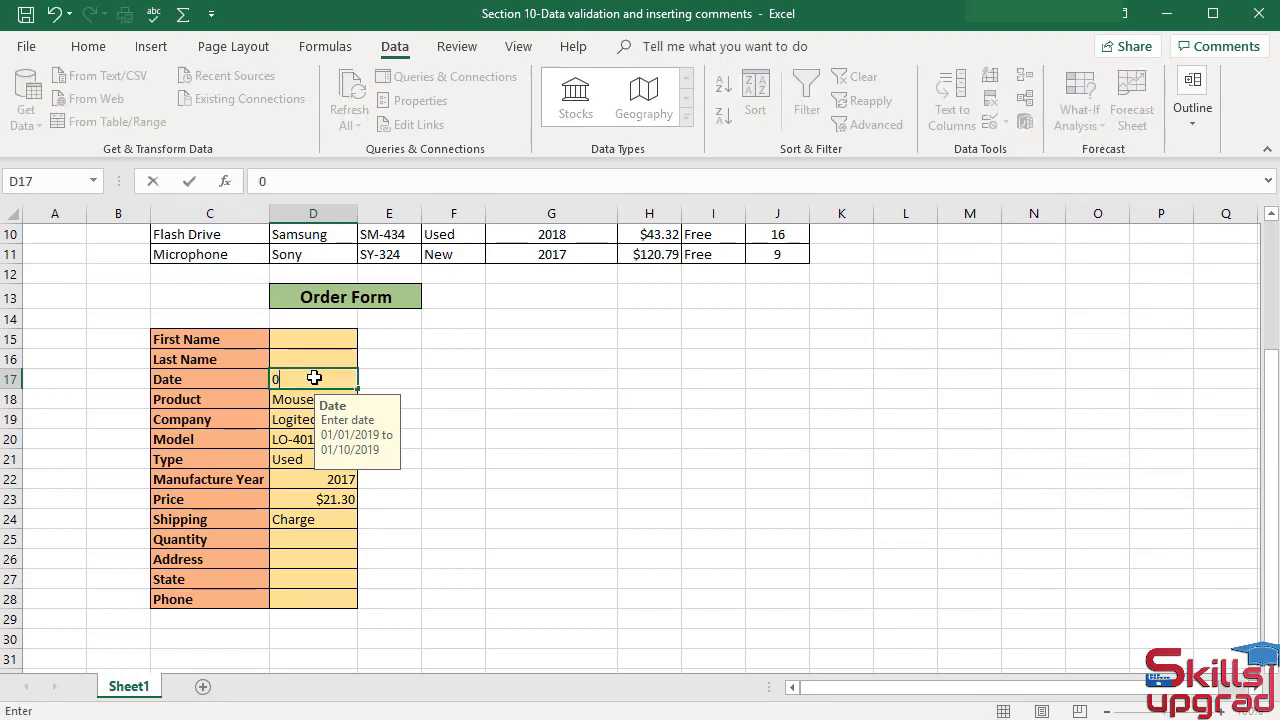
text(1/13/2019)
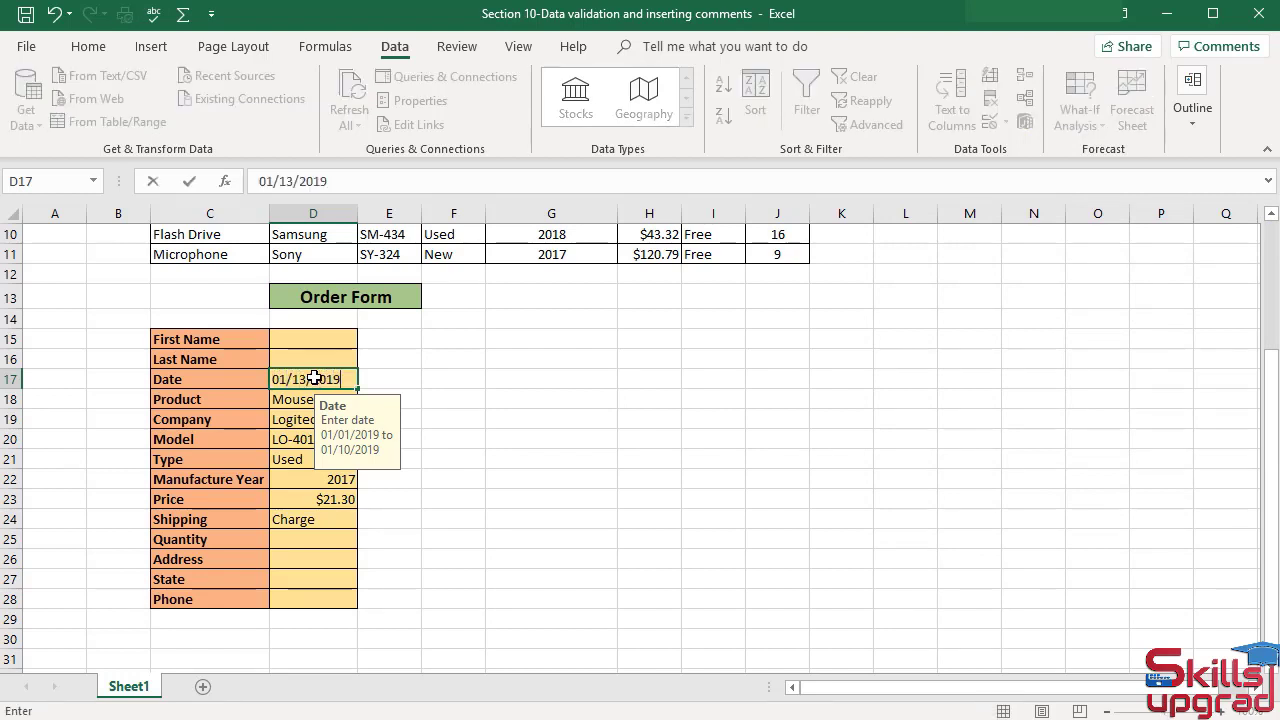
key(Return)
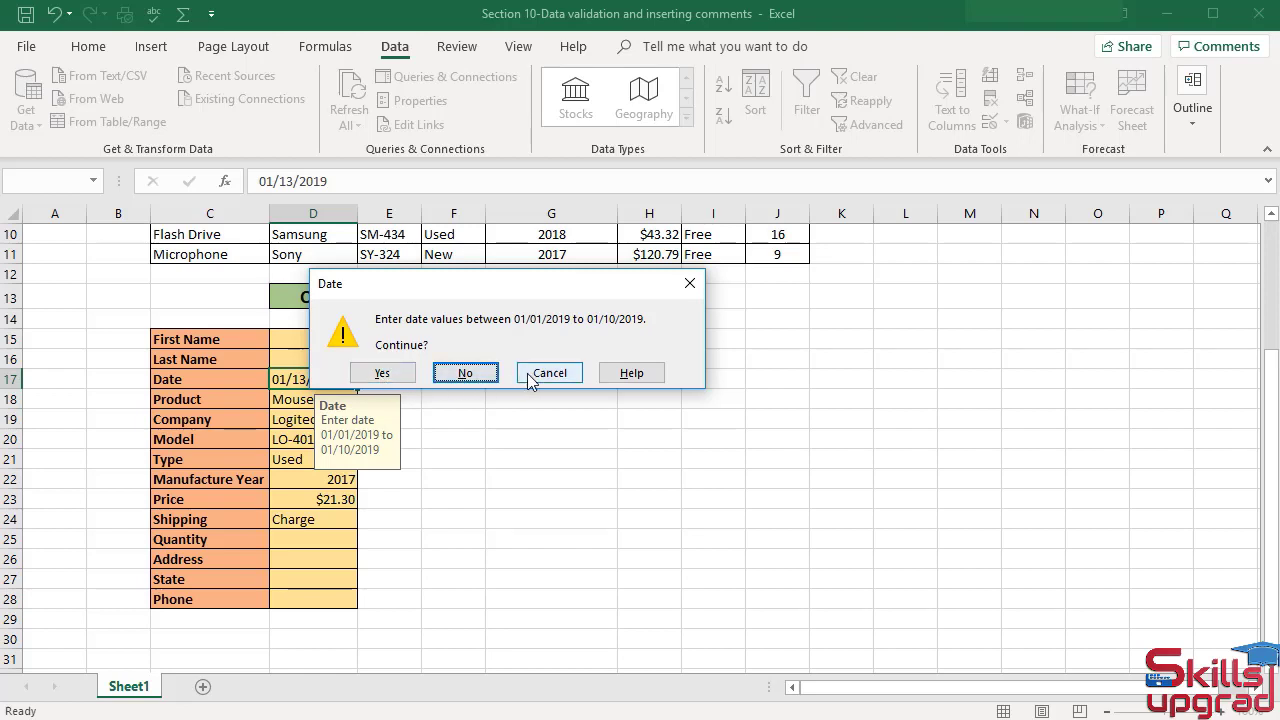
click(386, 373)
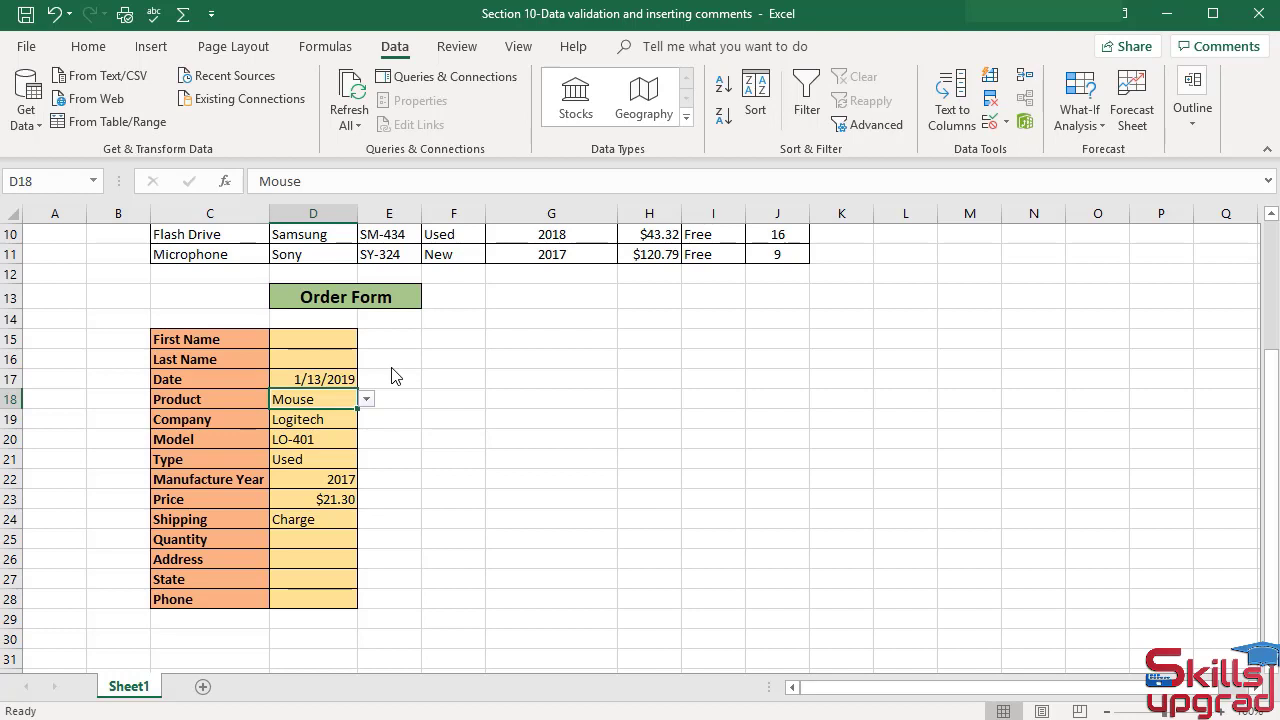
Change the Date cell's error alert style to Information.
click(314, 381)
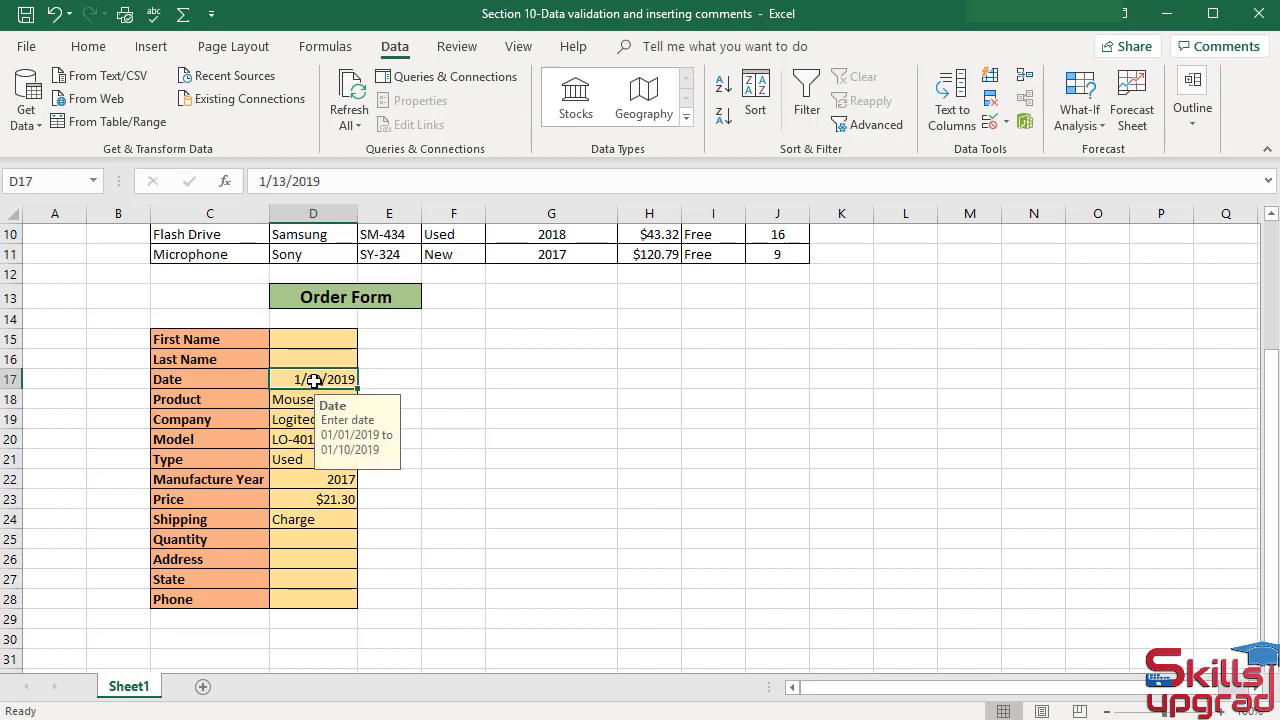
click(1030, 130)
click(1013, 149)
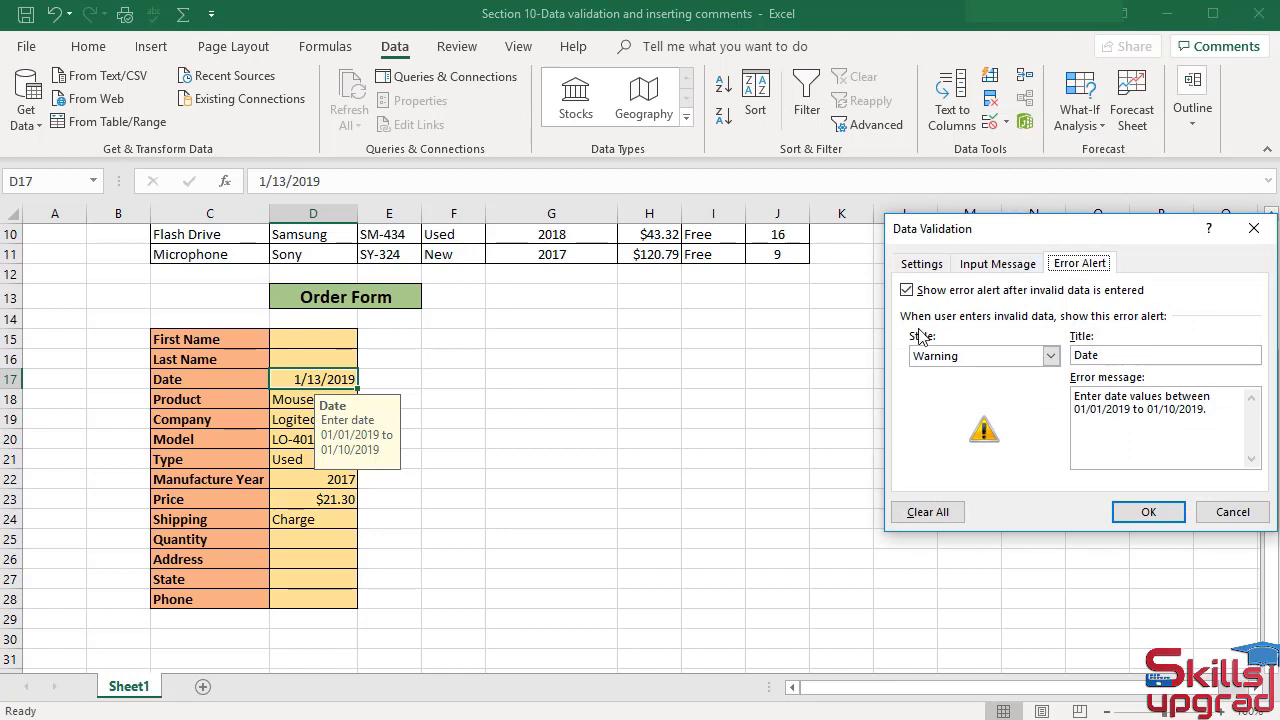
click(1050, 356)
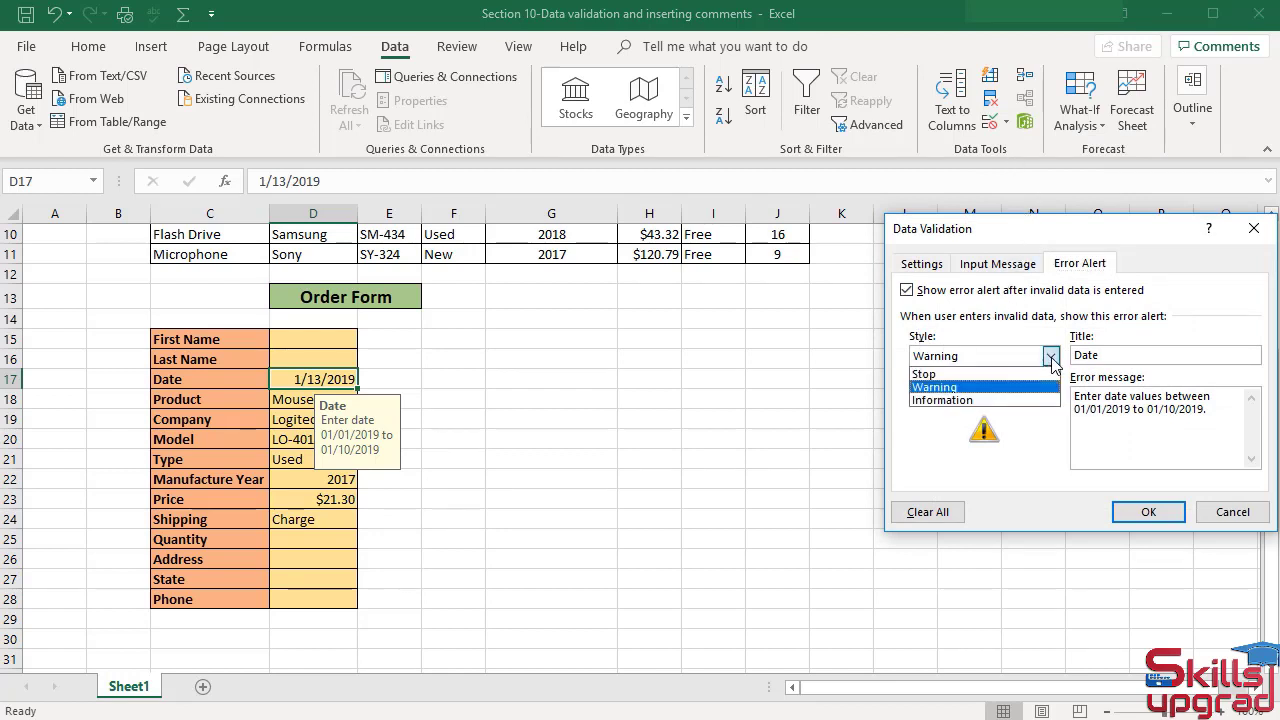
click(964, 400)
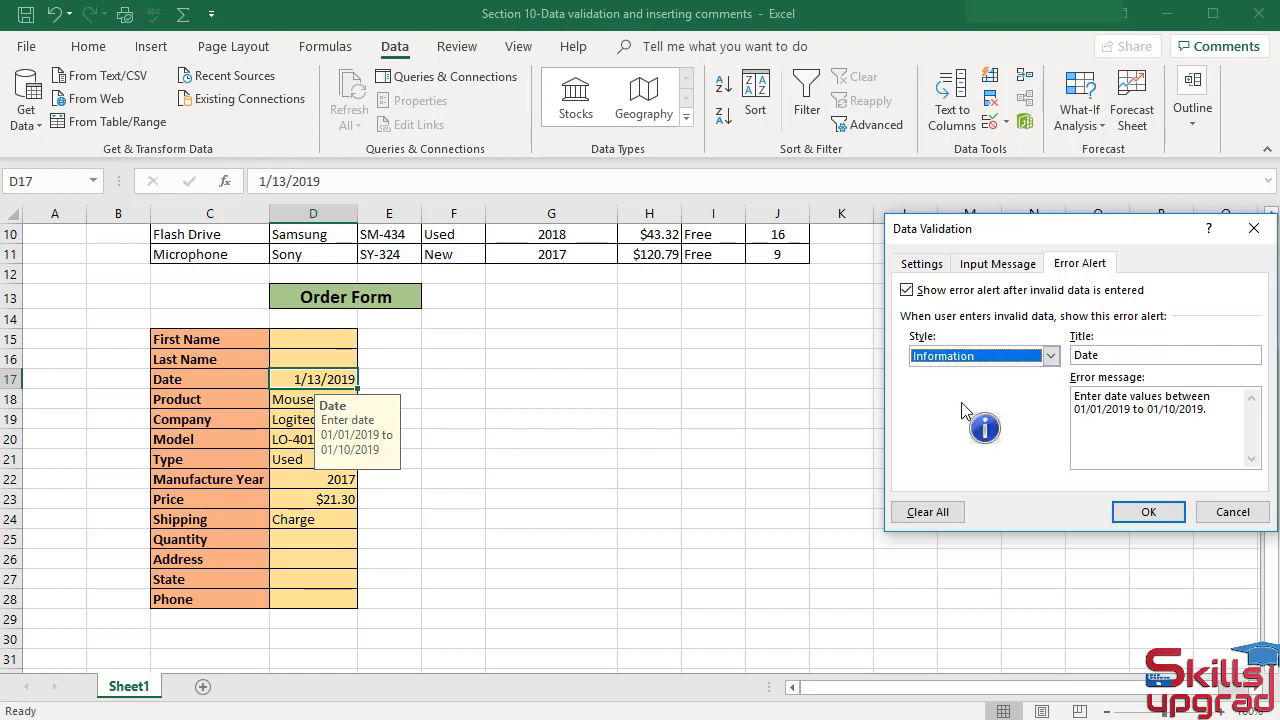
click(1145, 512)
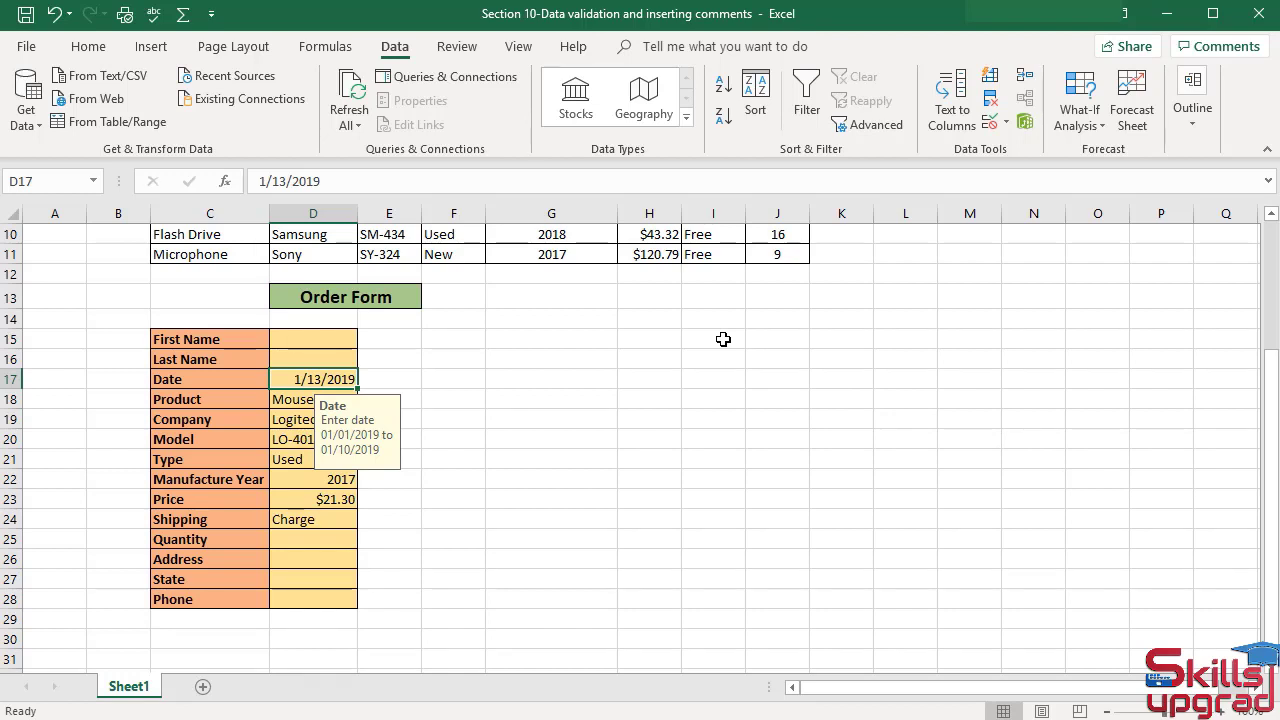
Enter 01/13/2019 in the Date cell and acknowledge the information alert.
text(01/13/2019)
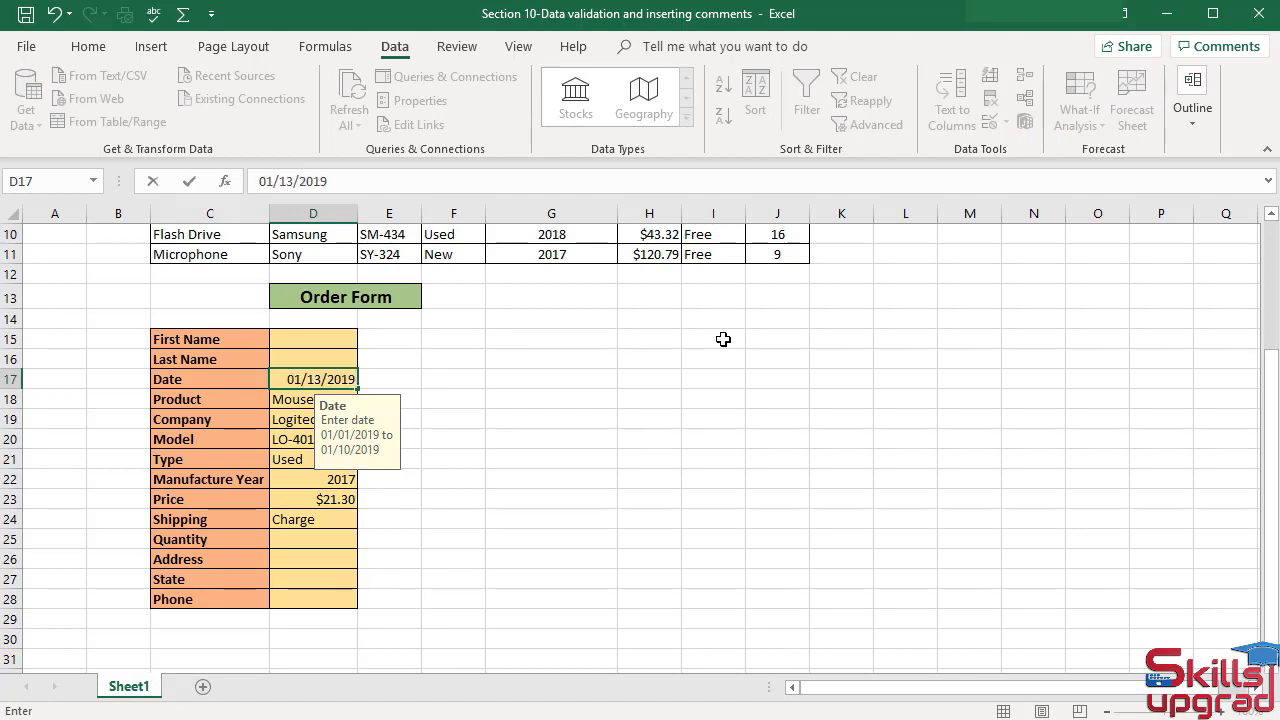
key(Return)
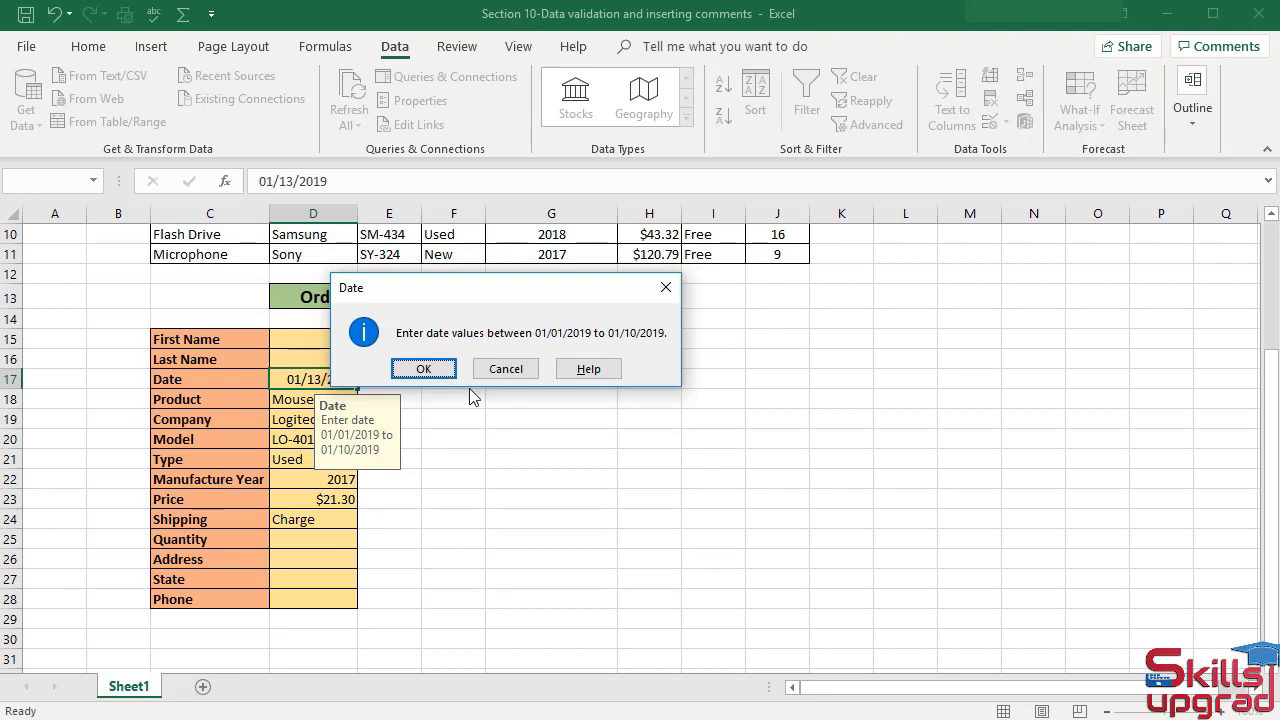
click(421, 369)
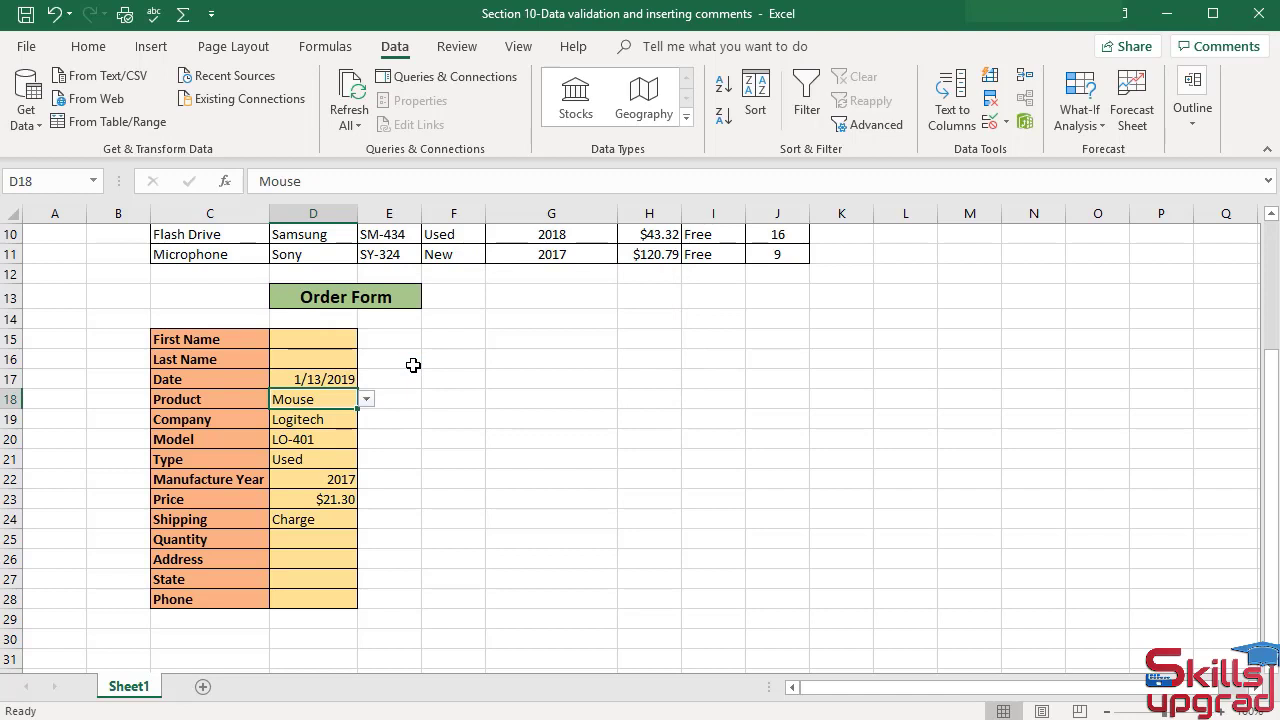